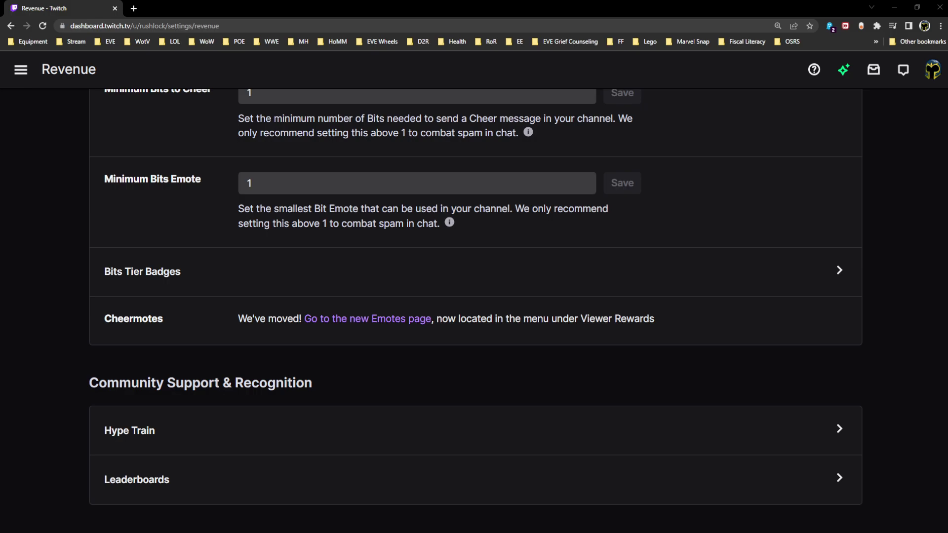
Step: Show the dashboard navigation panel, leaving the Settings group expanded
left_click(20, 71)
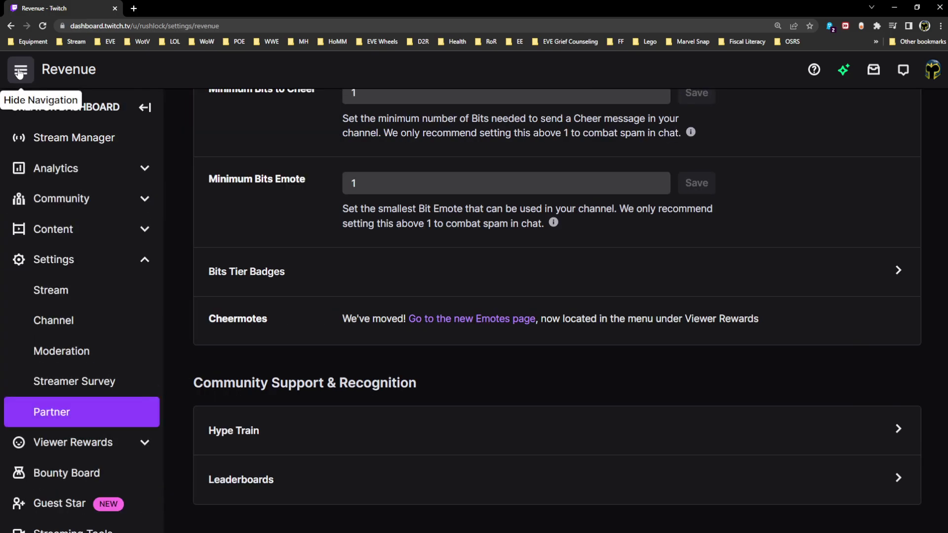
left_click(79, 254)
left_click(80, 254)
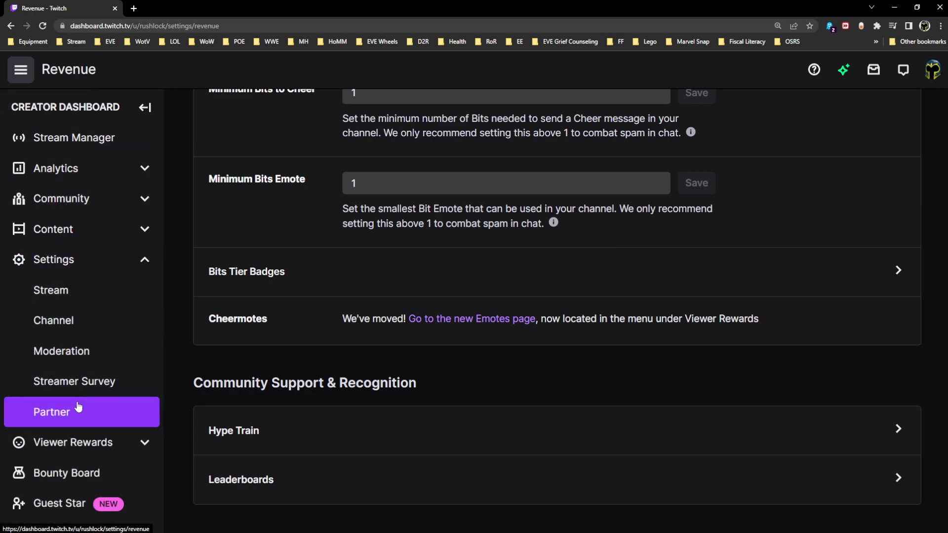
scroll(182, 266, "up", 15)
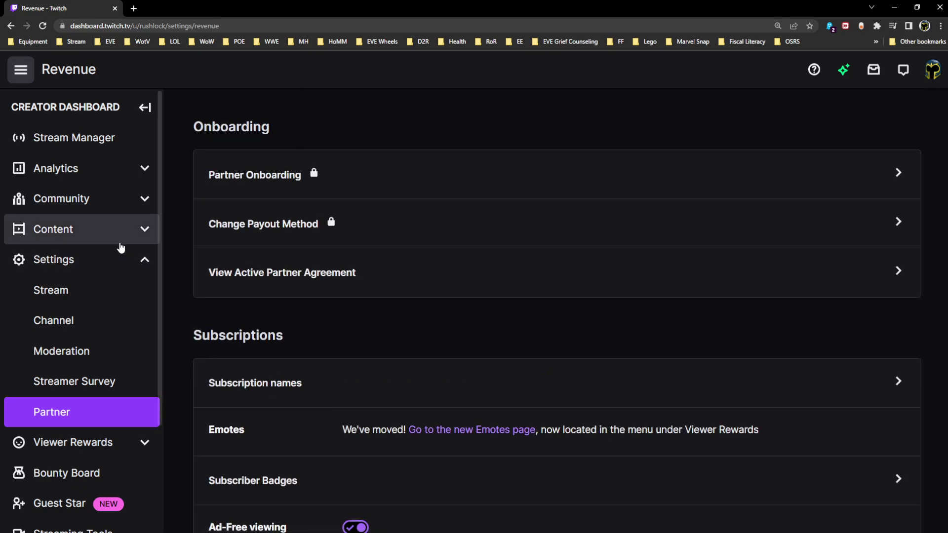
left_click(22, 70)
left_click(23, 74)
left_click(24, 74)
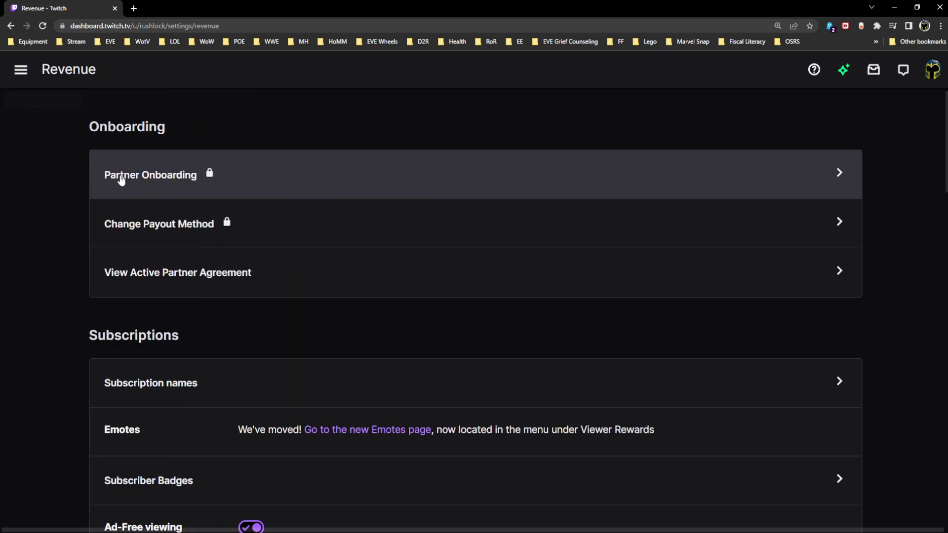
left_click(21, 70)
Step: Open the Hype Train settings from the Revenue page's Hype Train row
scroll(175, 244, "down", 8)
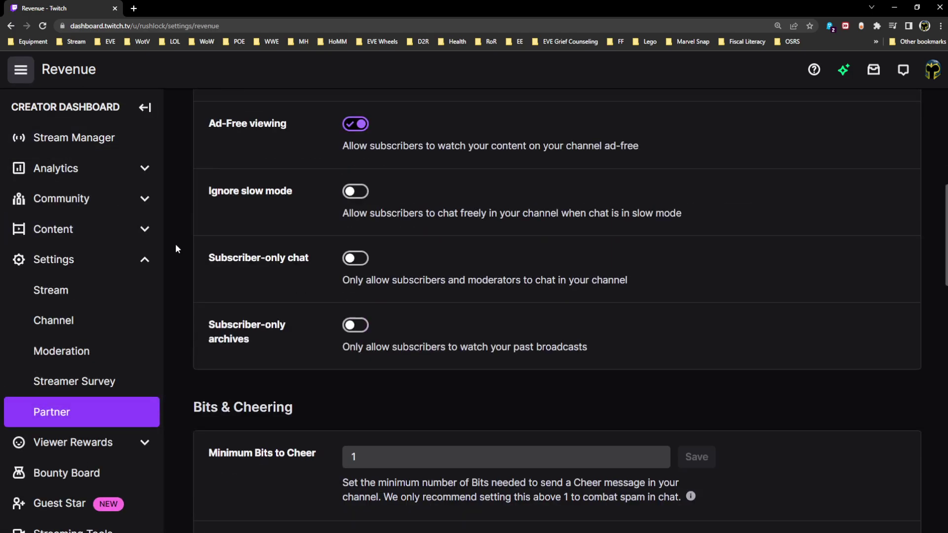
scroll(175, 244, "down", 8)
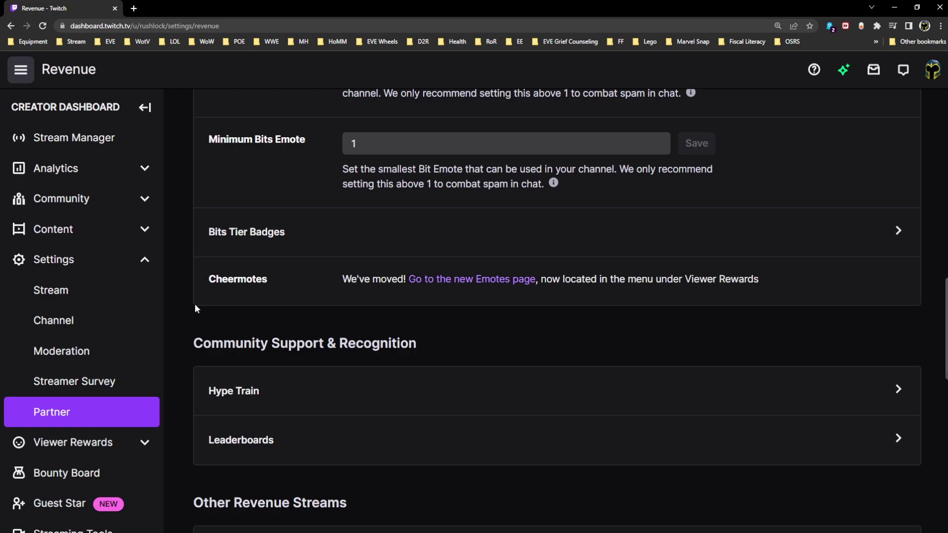
left_click(278, 385)
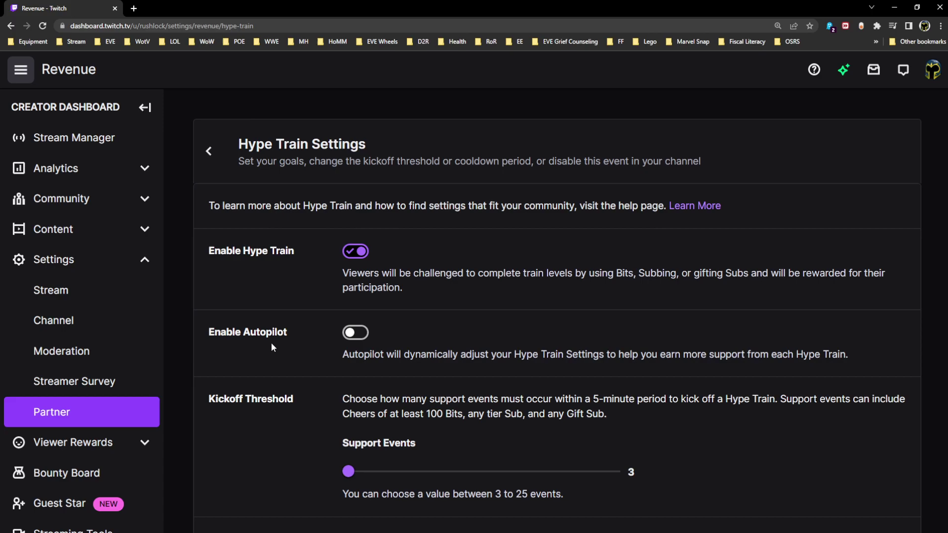
scroll(271, 344, "down", 1)
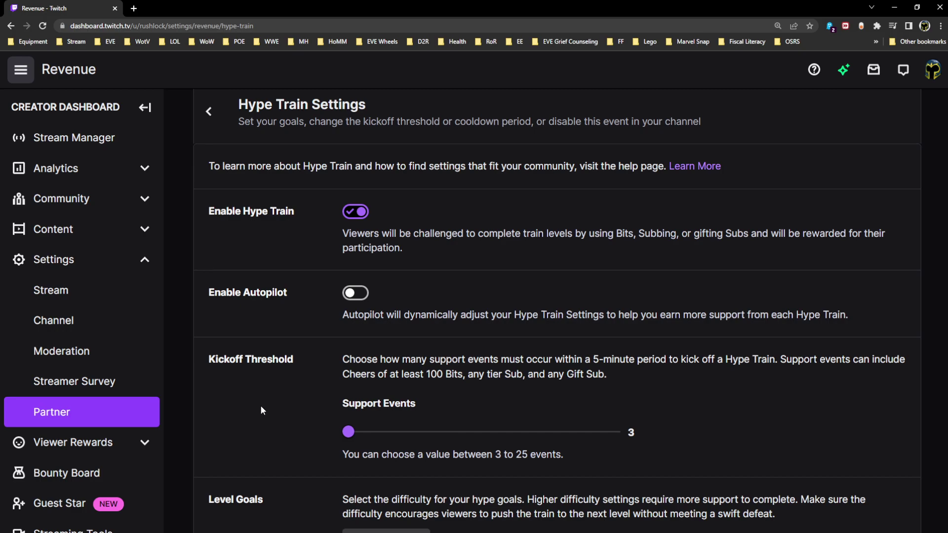
scroll(261, 409, "down", 3)
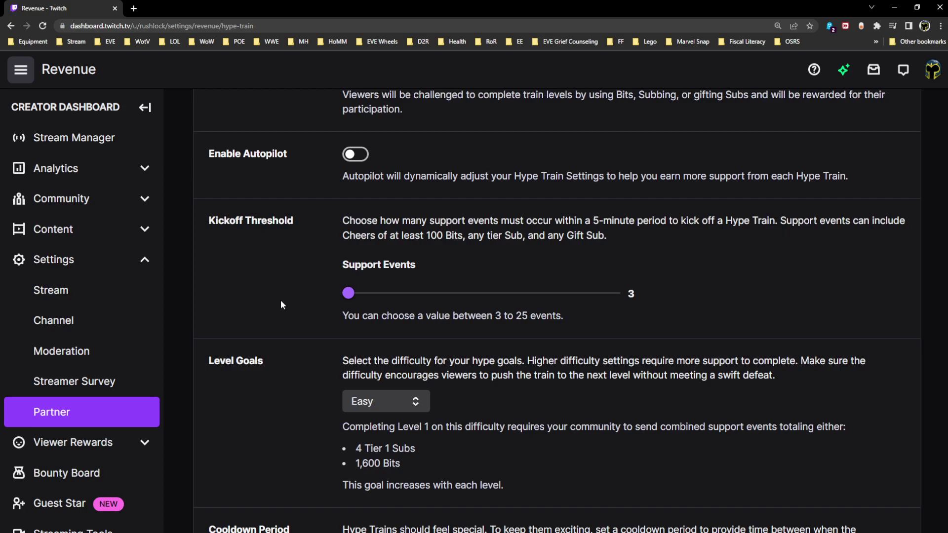
left_click(363, 401)
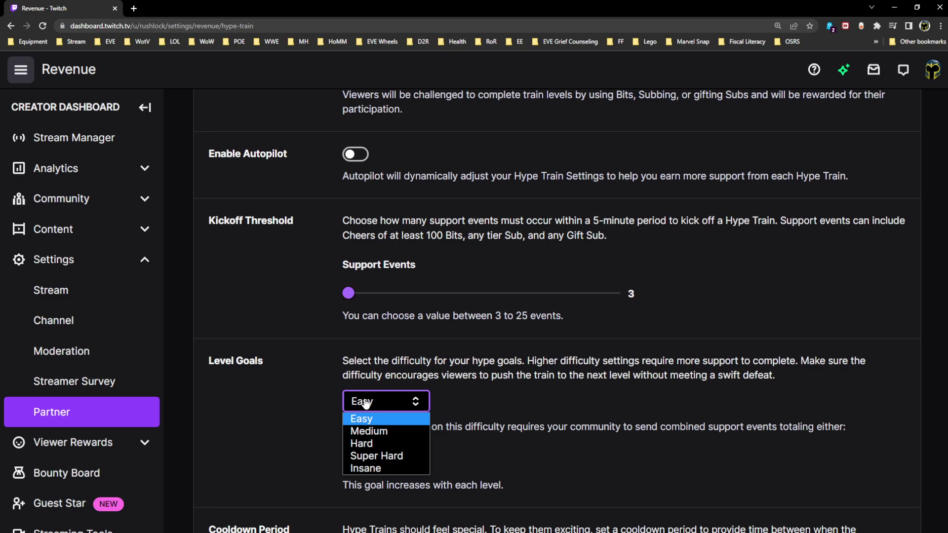
left_click(367, 421)
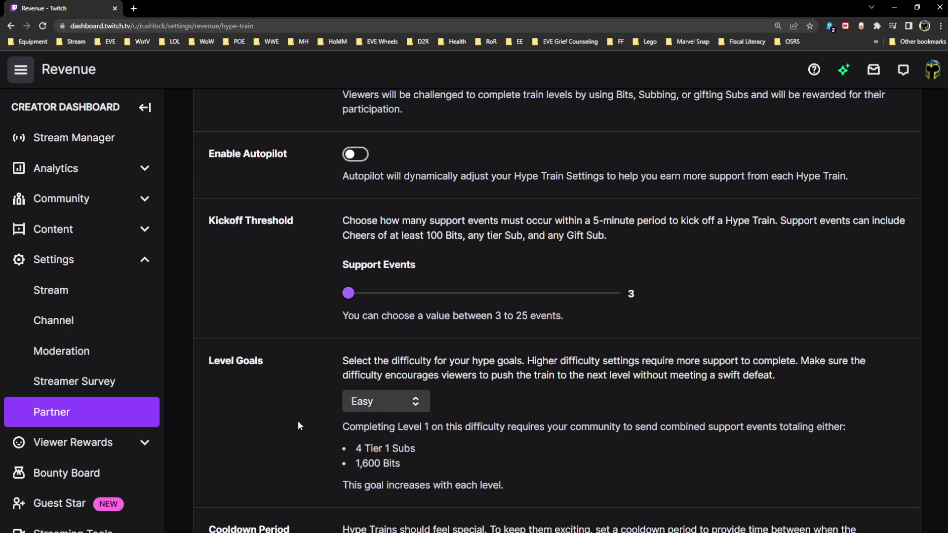
left_click(386, 402)
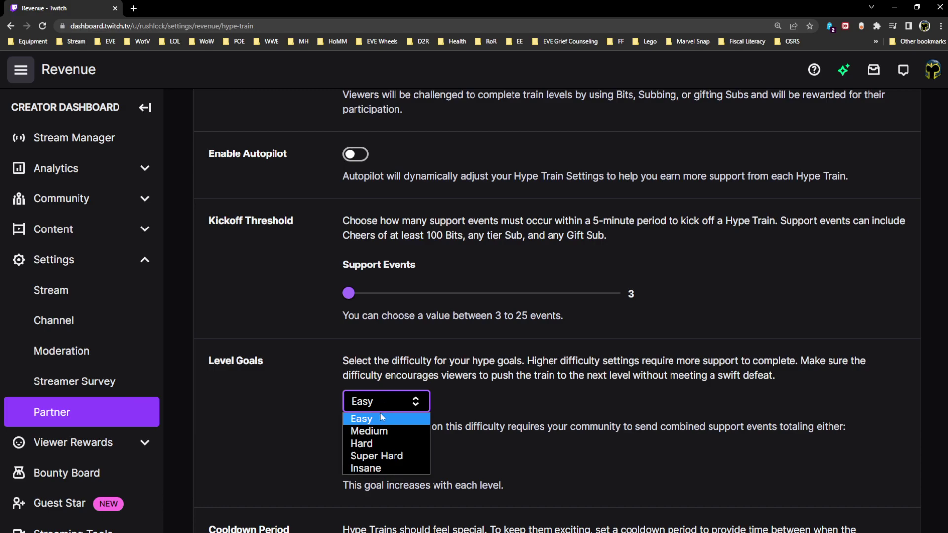
left_click(375, 431)
left_click(383, 403)
left_click(379, 418)
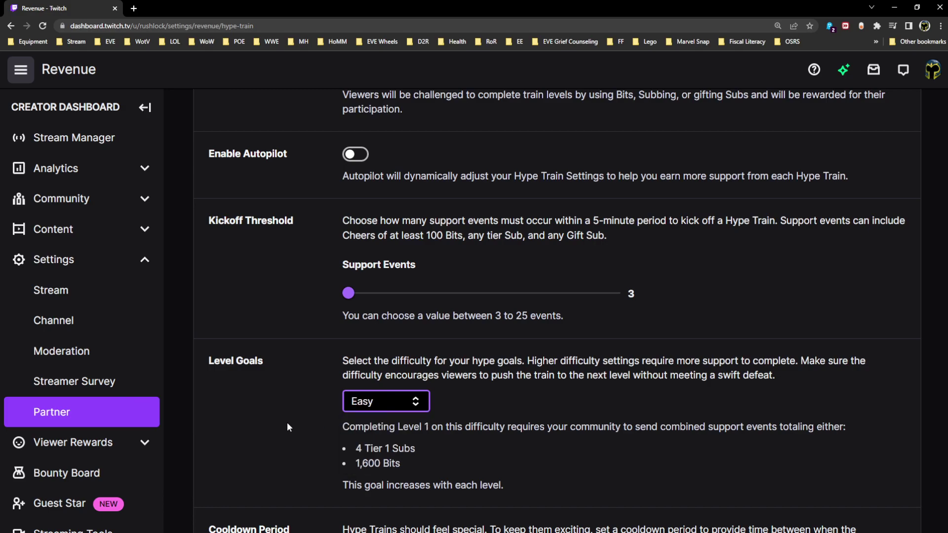
left_click(288, 423)
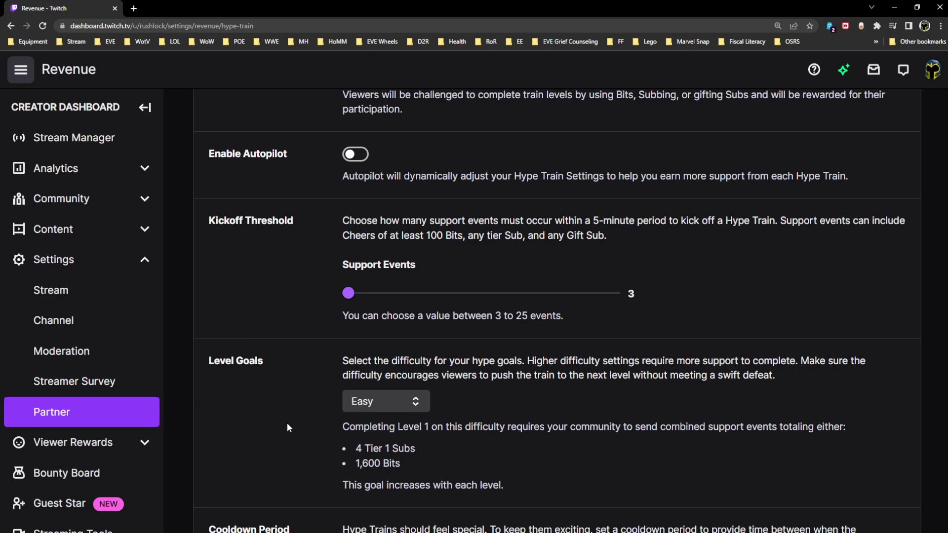
scroll(287, 424, "down", 3)
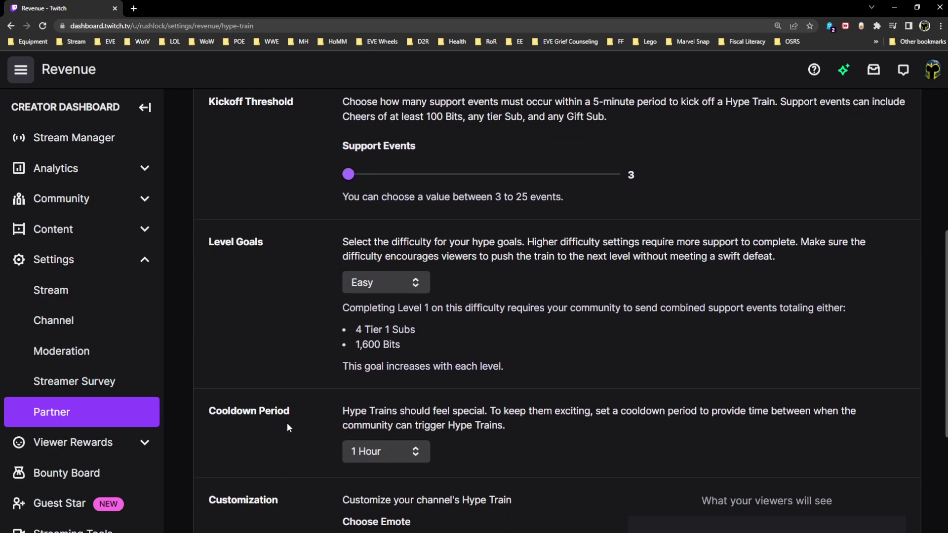
scroll(287, 423, "down", 1)
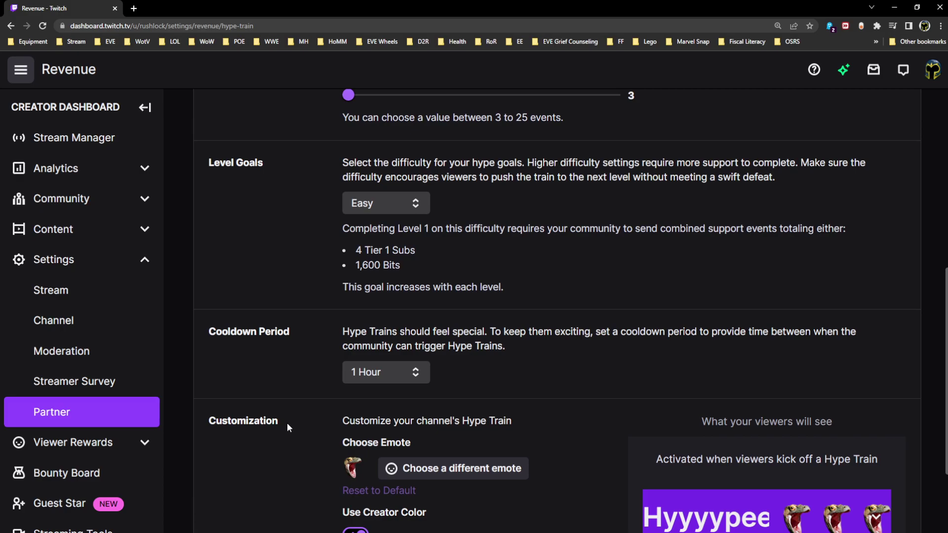
scroll(288, 427, "down", 2)
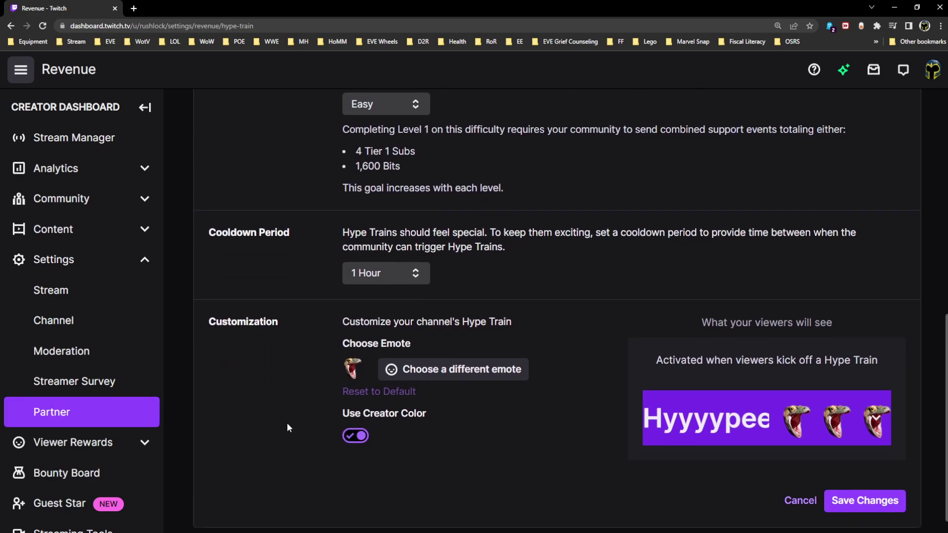
left_click(384, 254)
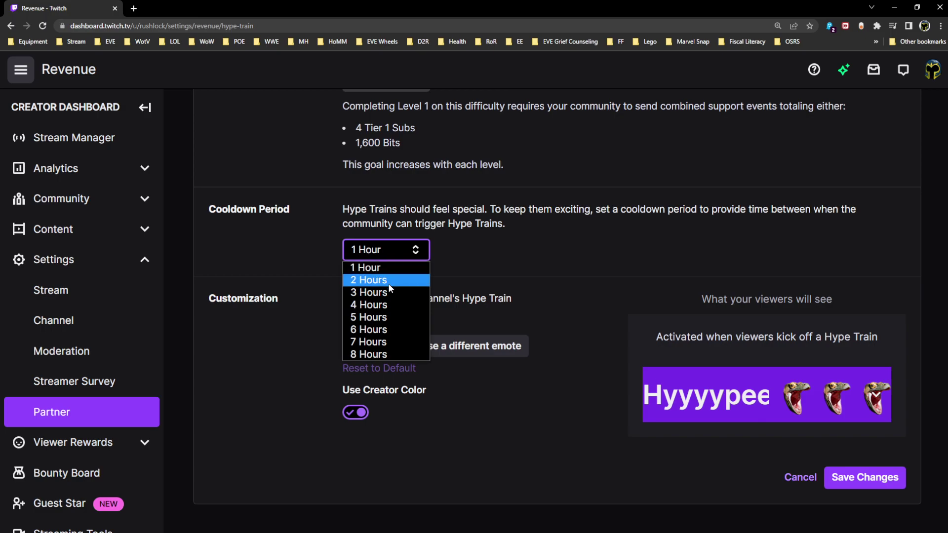
left_click(390, 271)
left_click(287, 244)
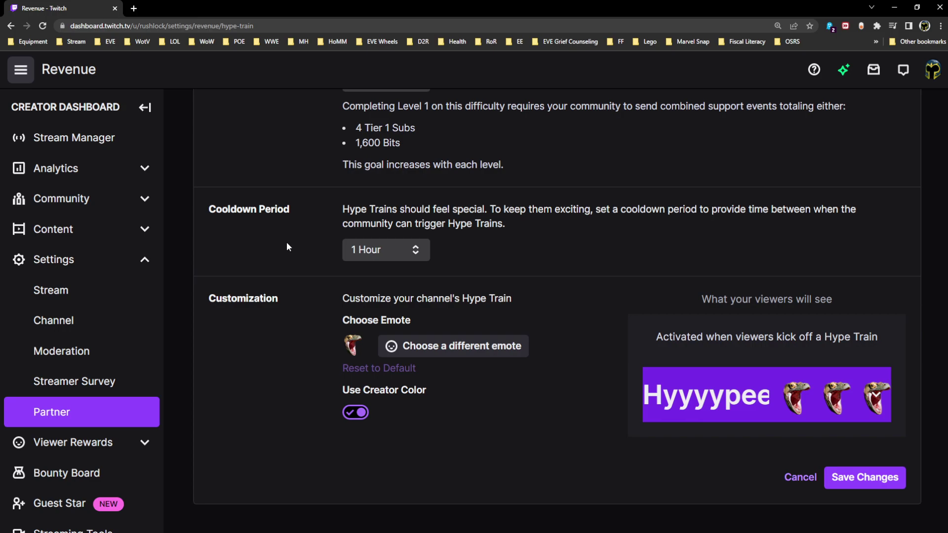
left_click(396, 256)
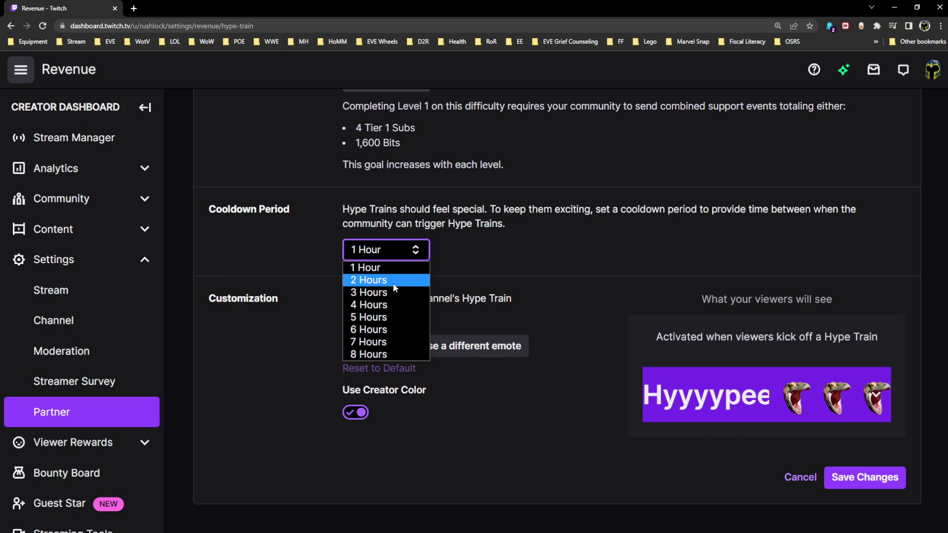
left_click(284, 247)
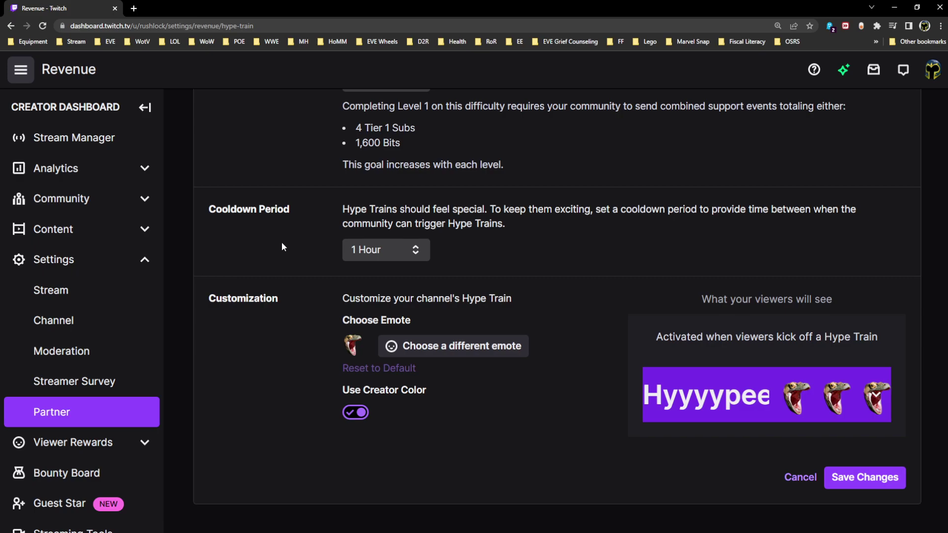
scroll(283, 246, "up", 3)
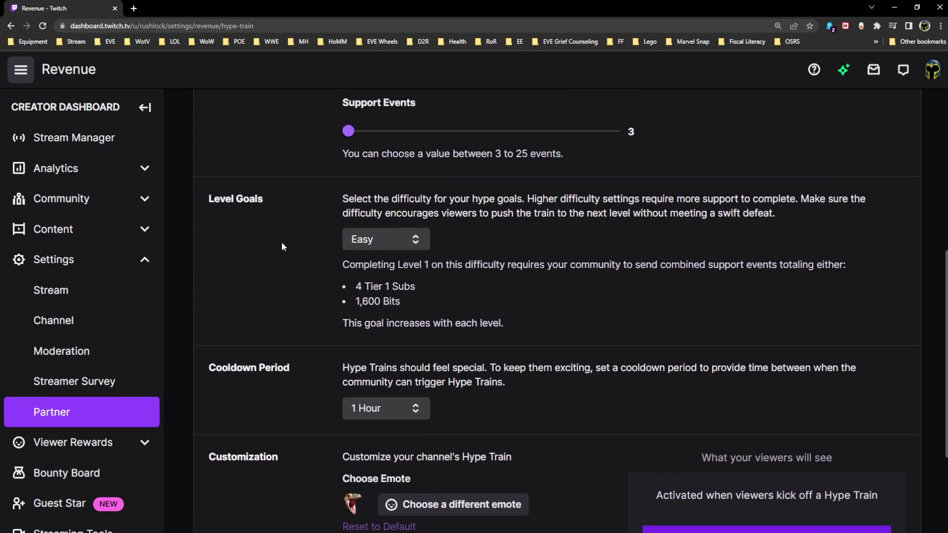
scroll(282, 246, "up", 3)
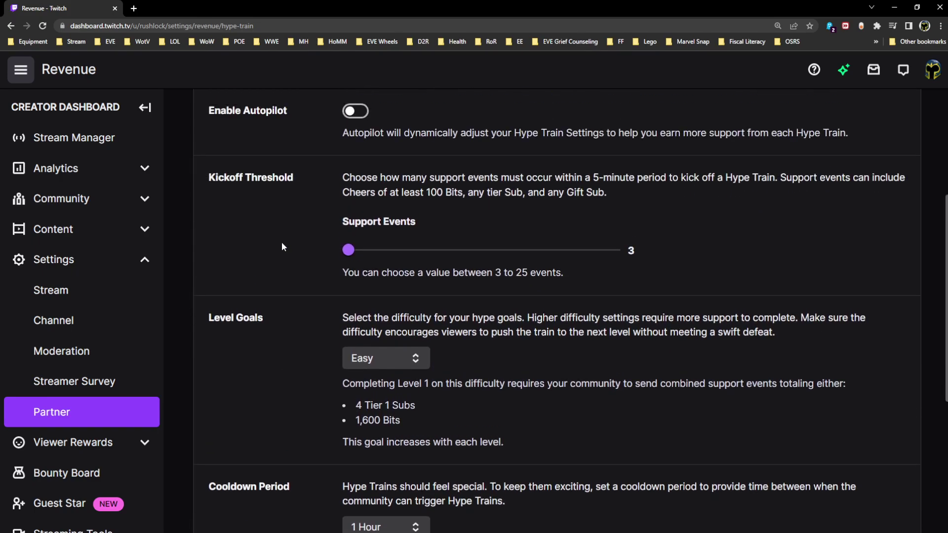
scroll(283, 246, "up", 3)
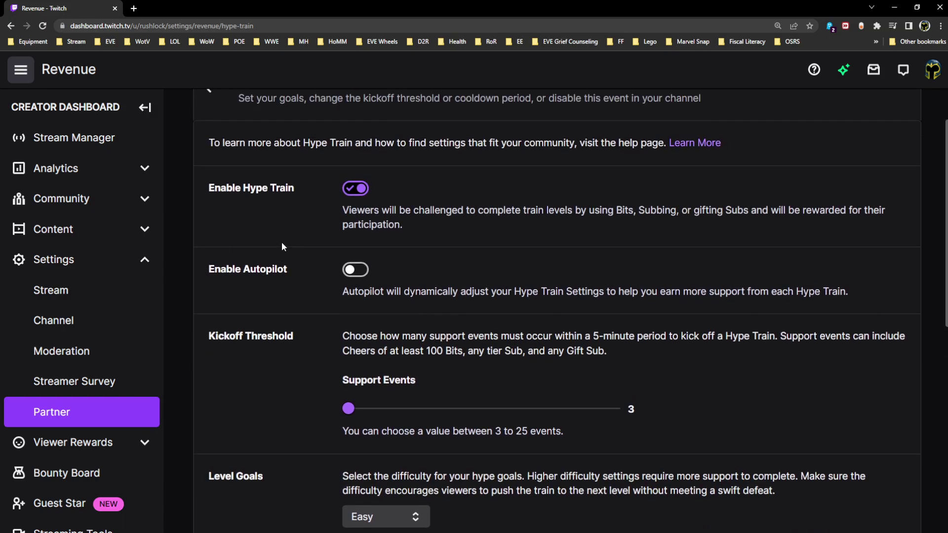
scroll(283, 246, "down", 1)
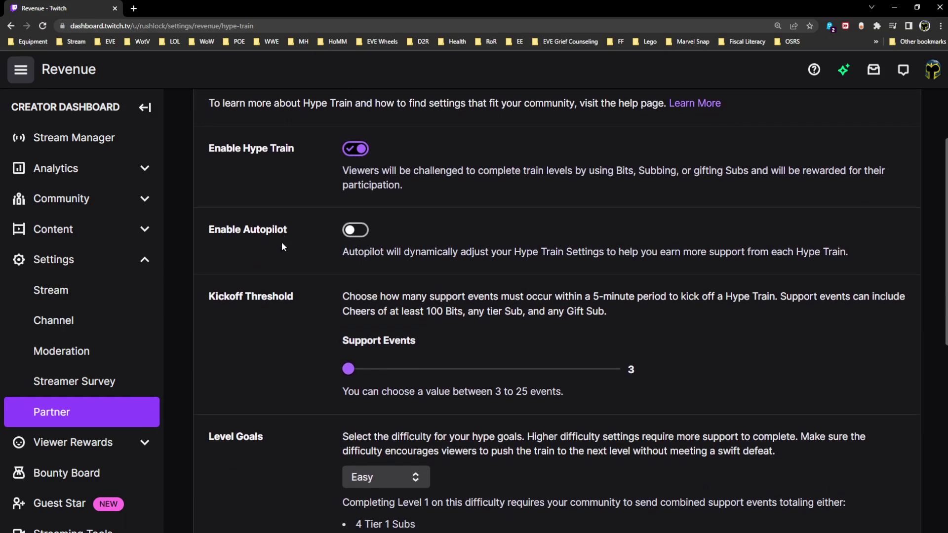
scroll(282, 247, "up", 1)
scroll(283, 246, "down", 1)
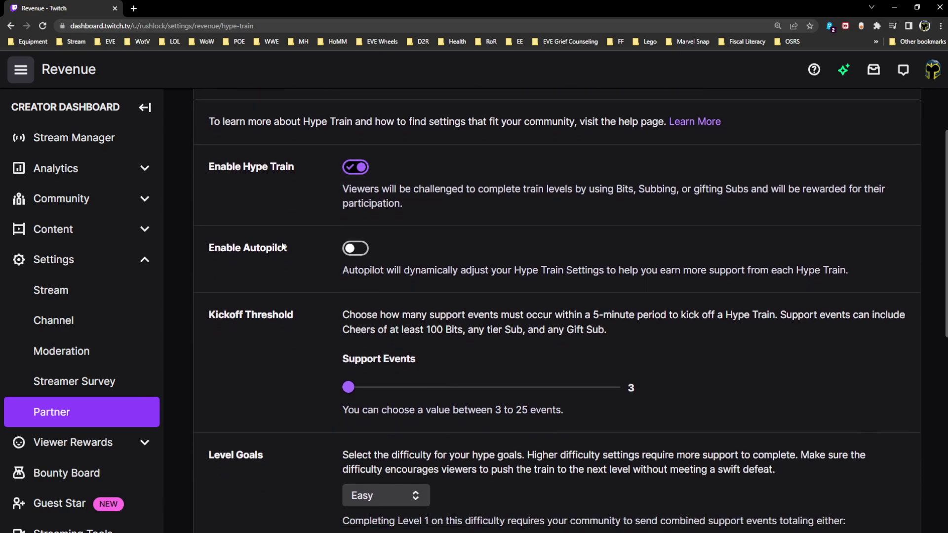
scroll(282, 246, "down", 2)
scroll(283, 247, "down", 1)
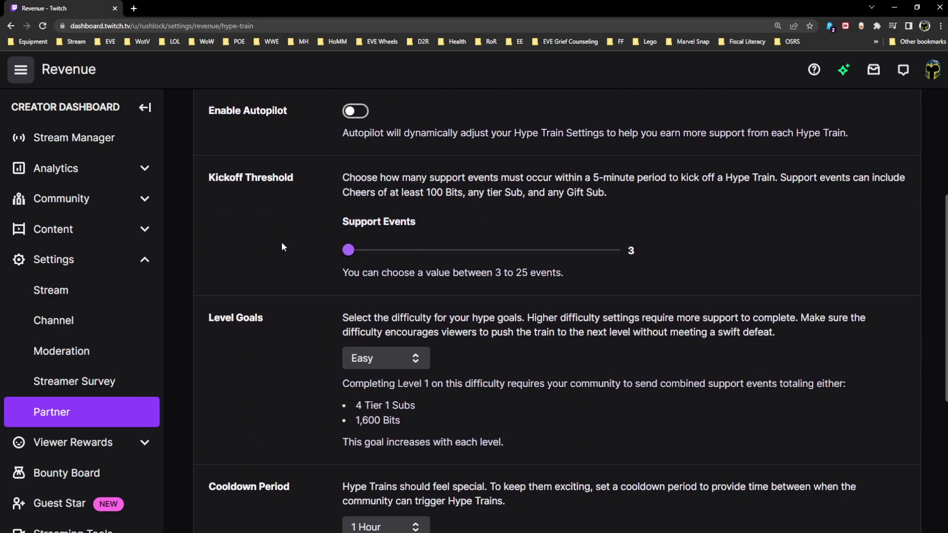
scroll(283, 246, "down", 4)
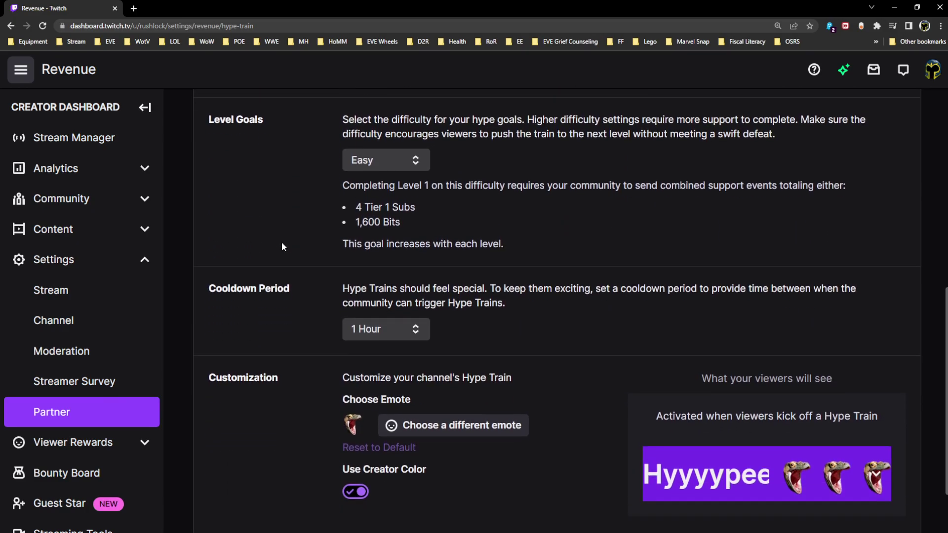
scroll(282, 246, "down", 1)
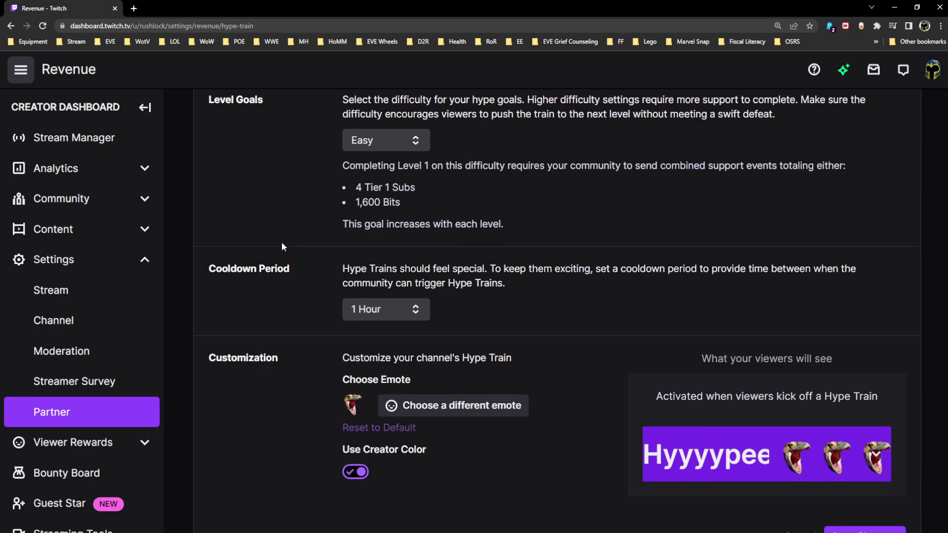
scroll(283, 246, "down", 1)
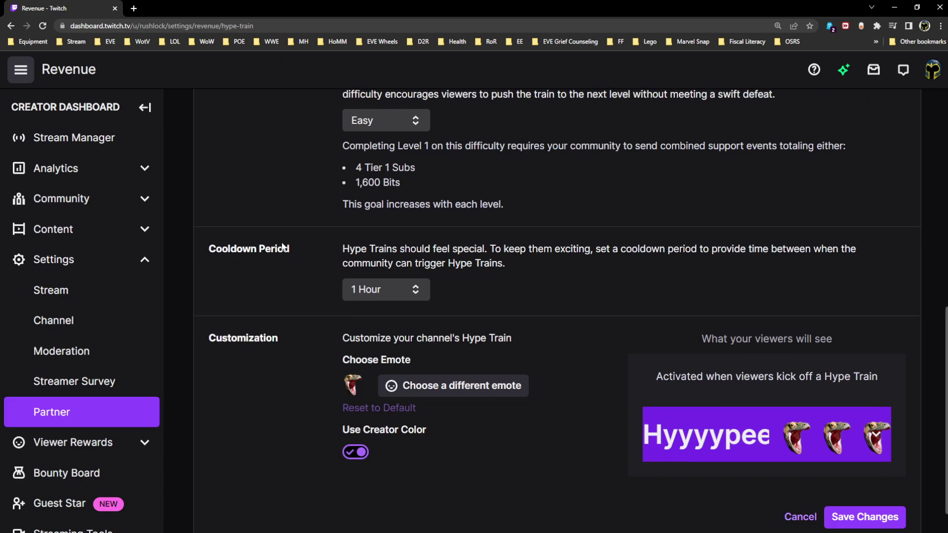